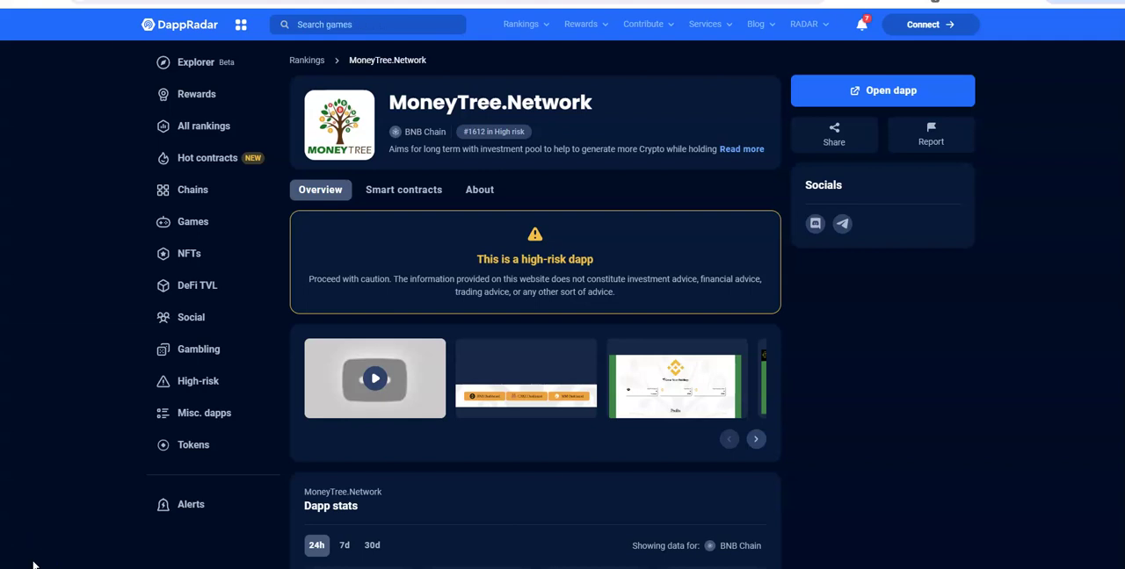
- Leave DappRadar for CoinMarketCap's Drip Network (DRIP) page with its one-day chart
click(33, 565)
click(549, 190)
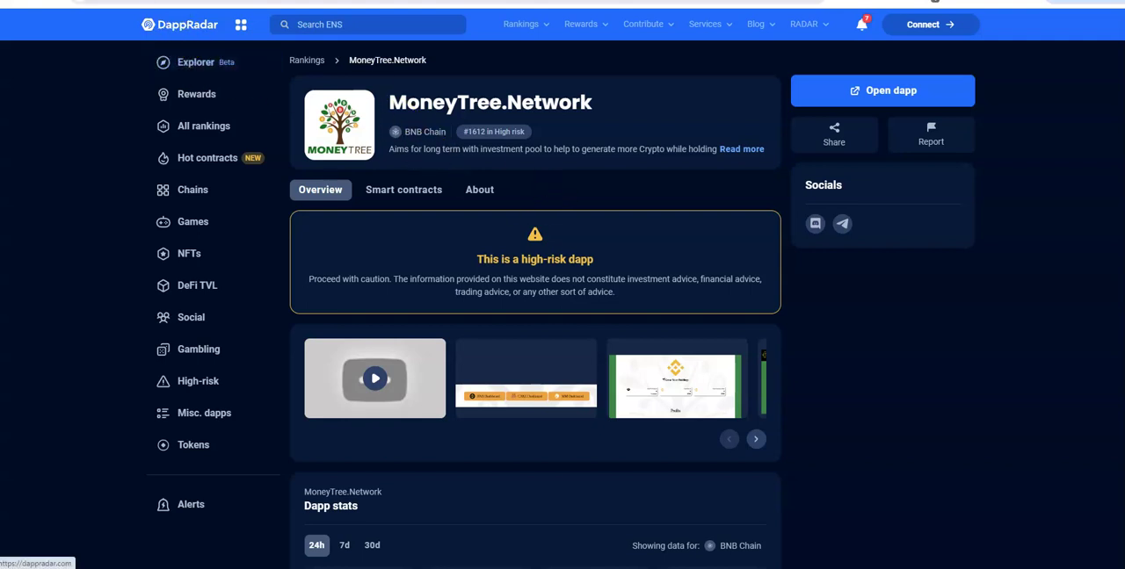
click(176, 0)
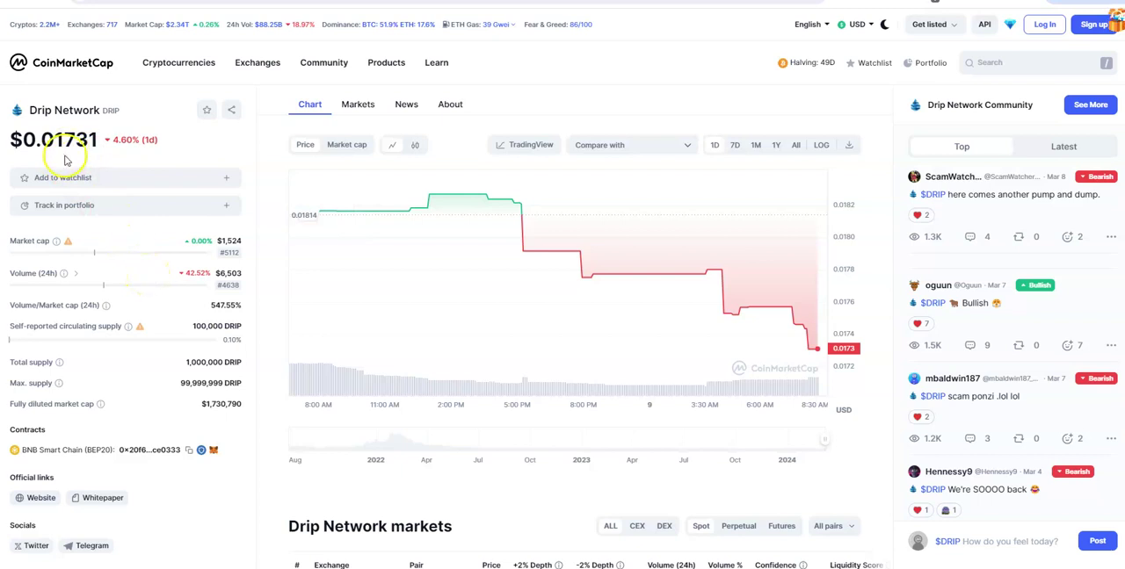
click(729, 147)
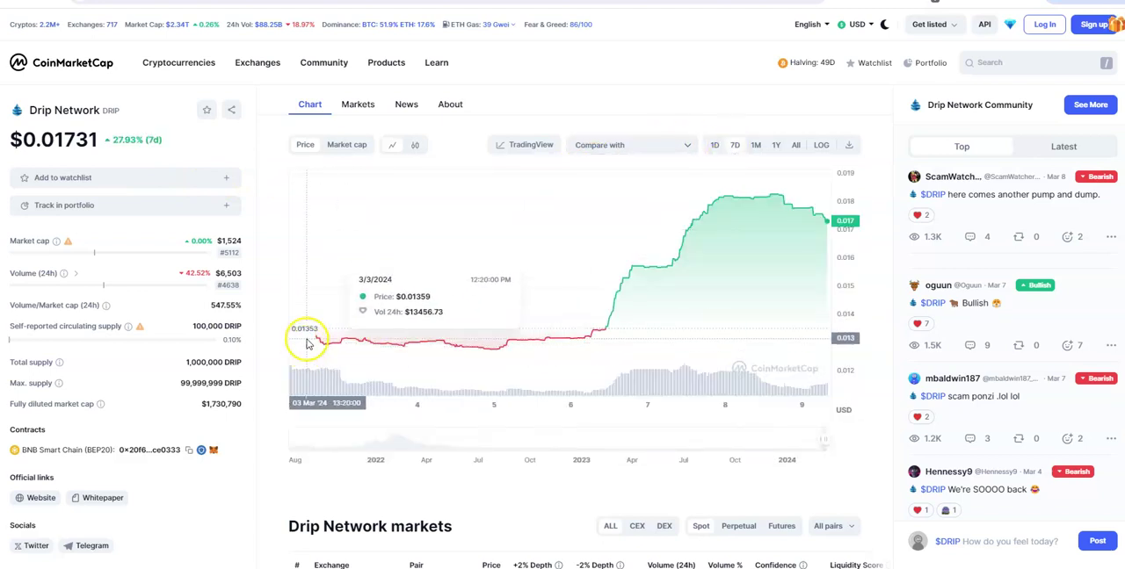
click(708, 145)
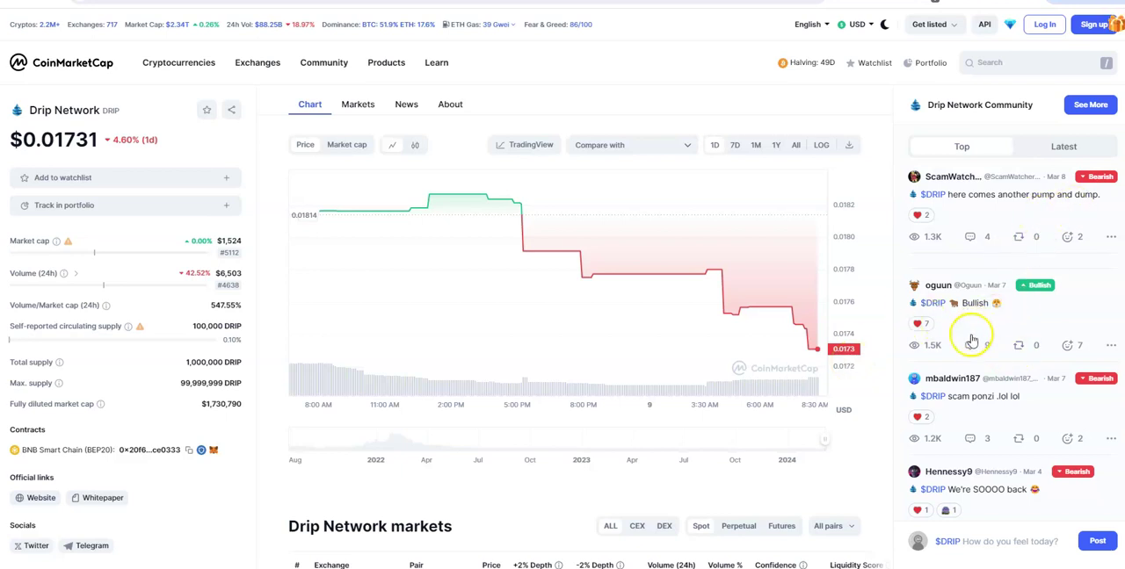
scroll(975, 333, down, 2)
scroll(1009, 325, down, 2)
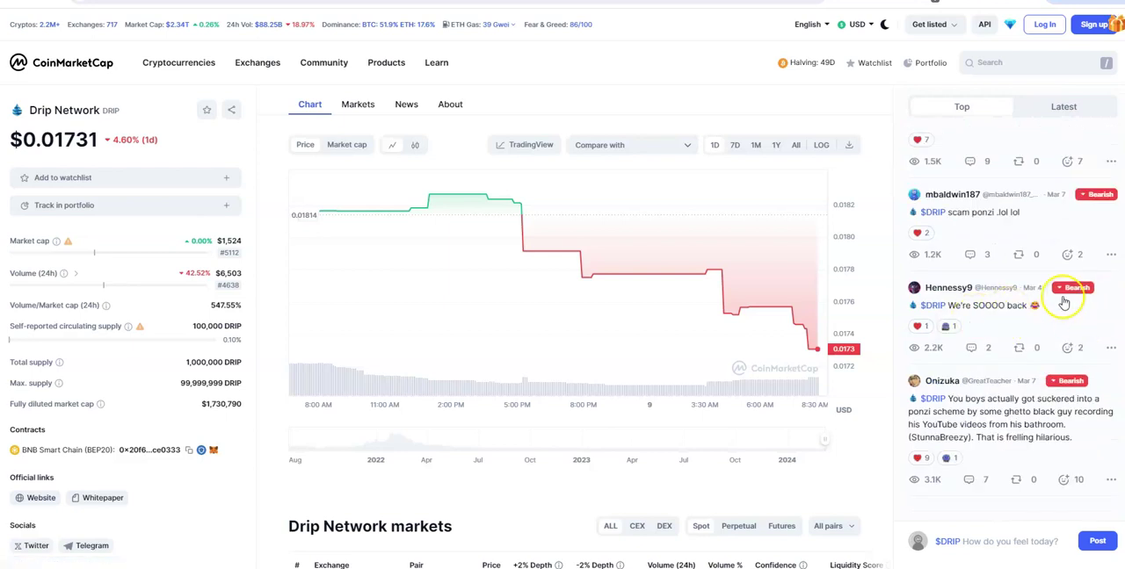
scroll(1002, 316, down, 1)
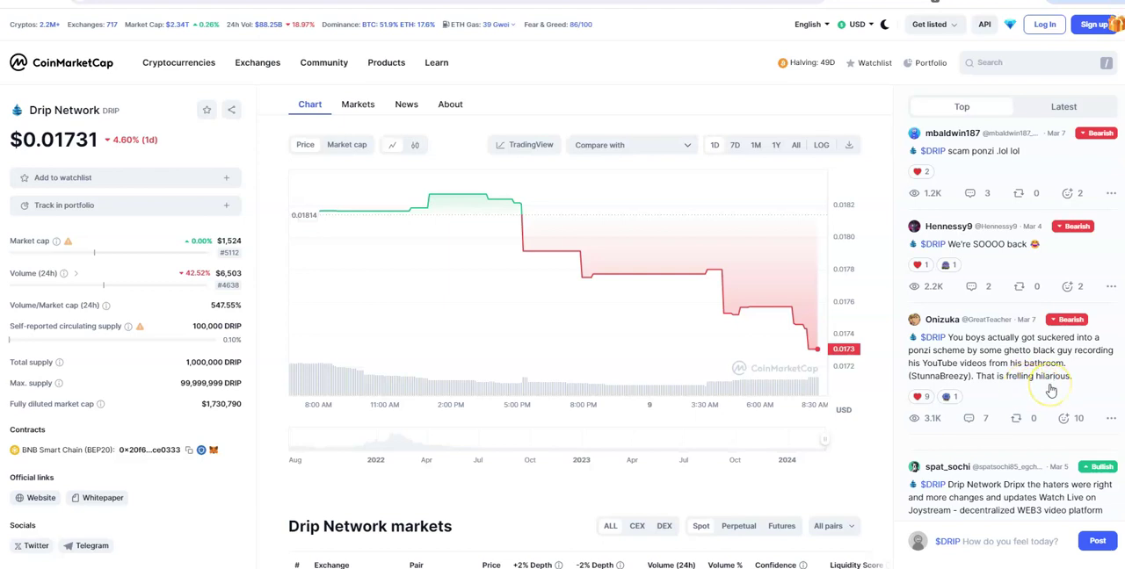
scroll(1051, 390, down, 2)
scroll(1046, 386, down, 1)
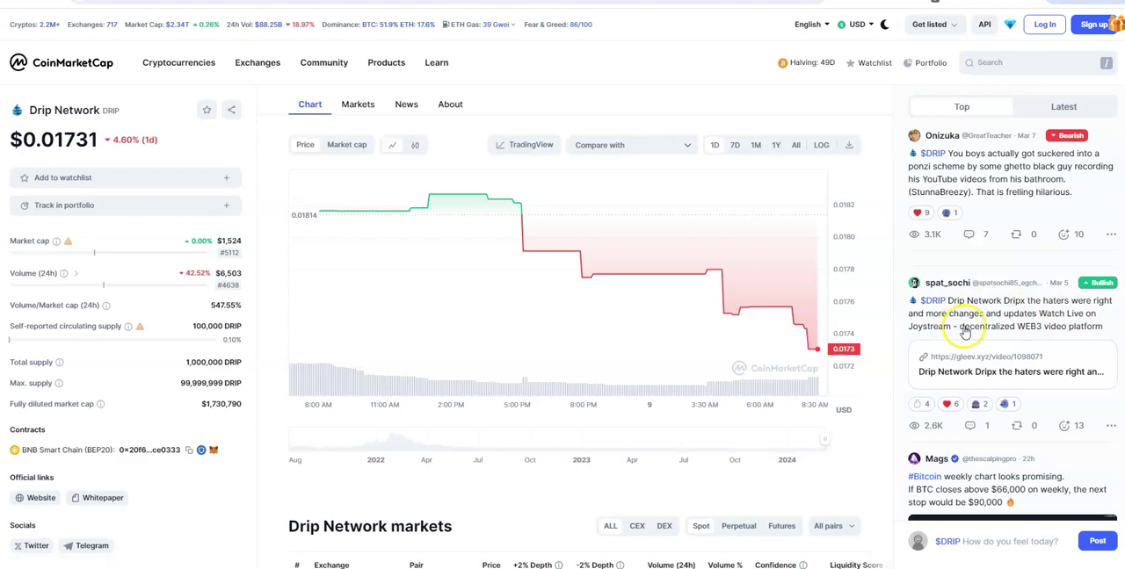
scroll(1000, 338, down, 2)
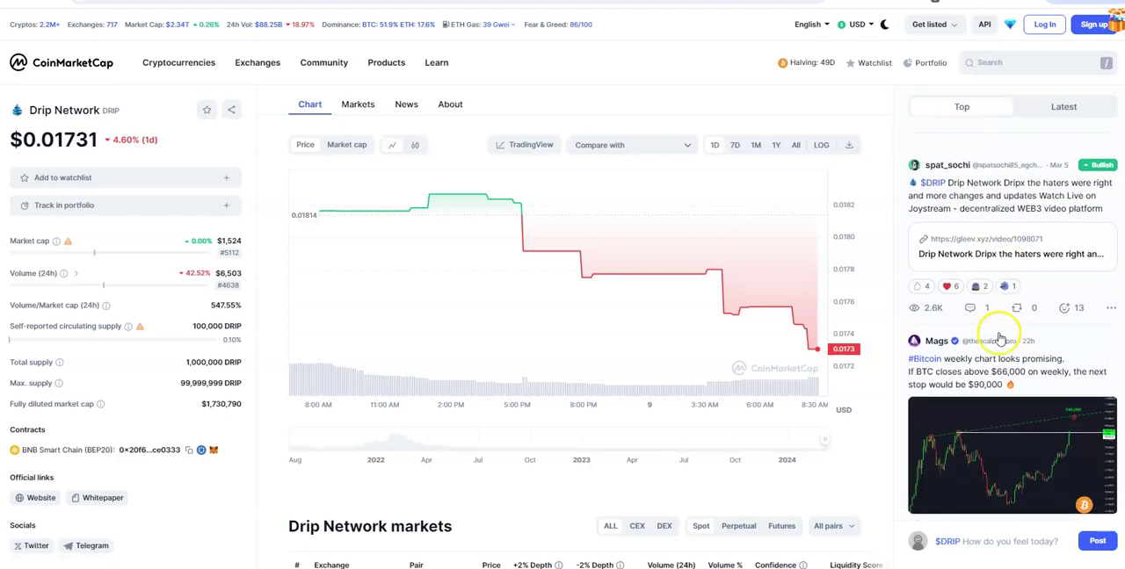
scroll(895, 322, down, 2)
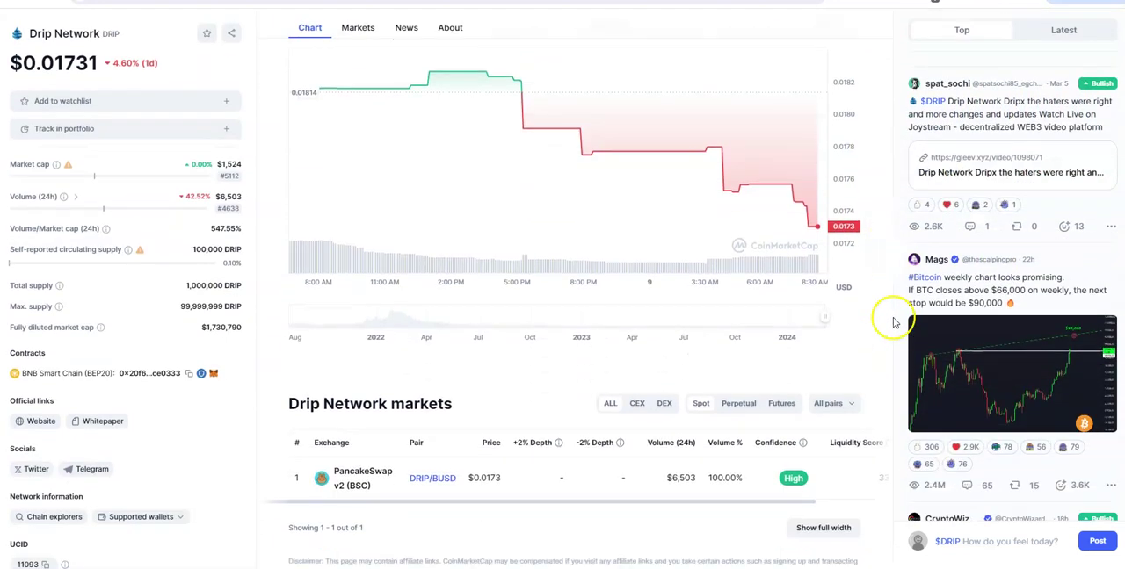
scroll(976, 331, down, 2)
scroll(979, 333, down, 2)
scroll(978, 332, down, 2)
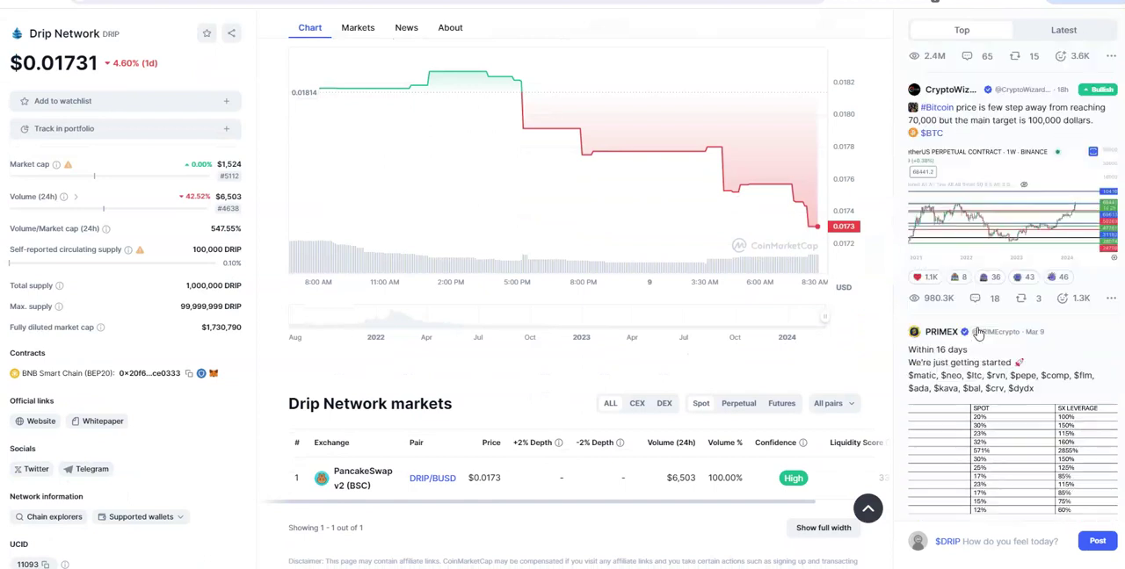
scroll(978, 333, down, 1)
scroll(978, 332, down, 2)
scroll(978, 332, down, 2)
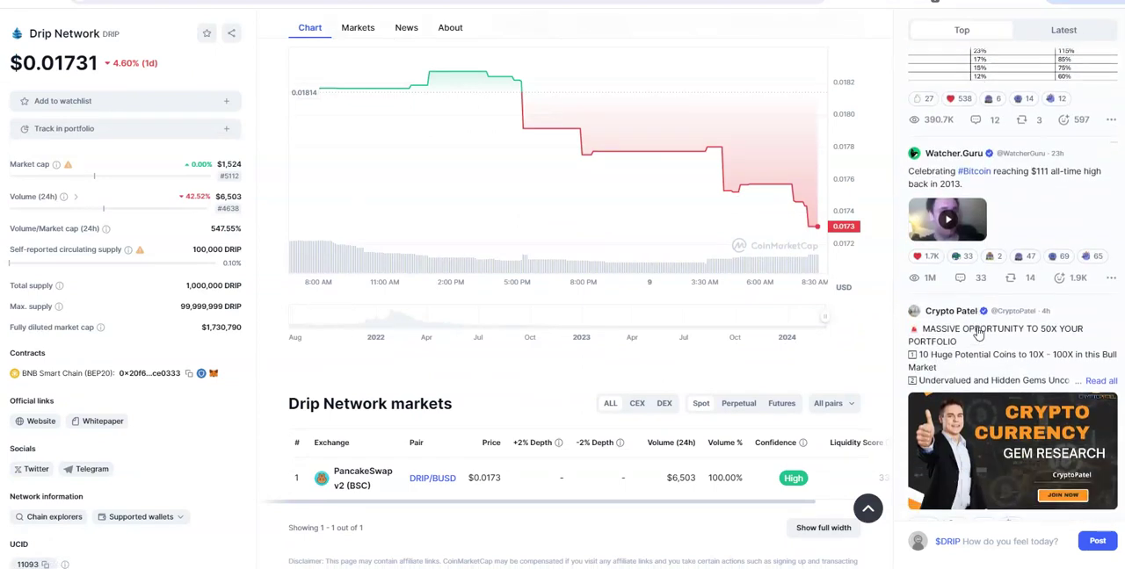
scroll(978, 333, down, 2)
scroll(978, 332, down, 1)
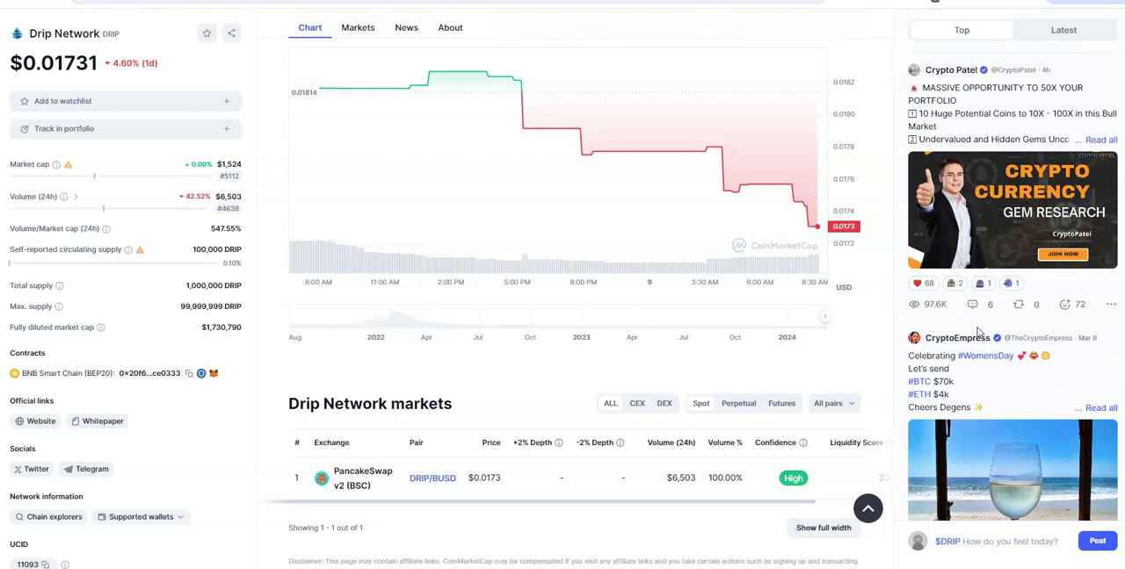
scroll(268, 325, up, 1)
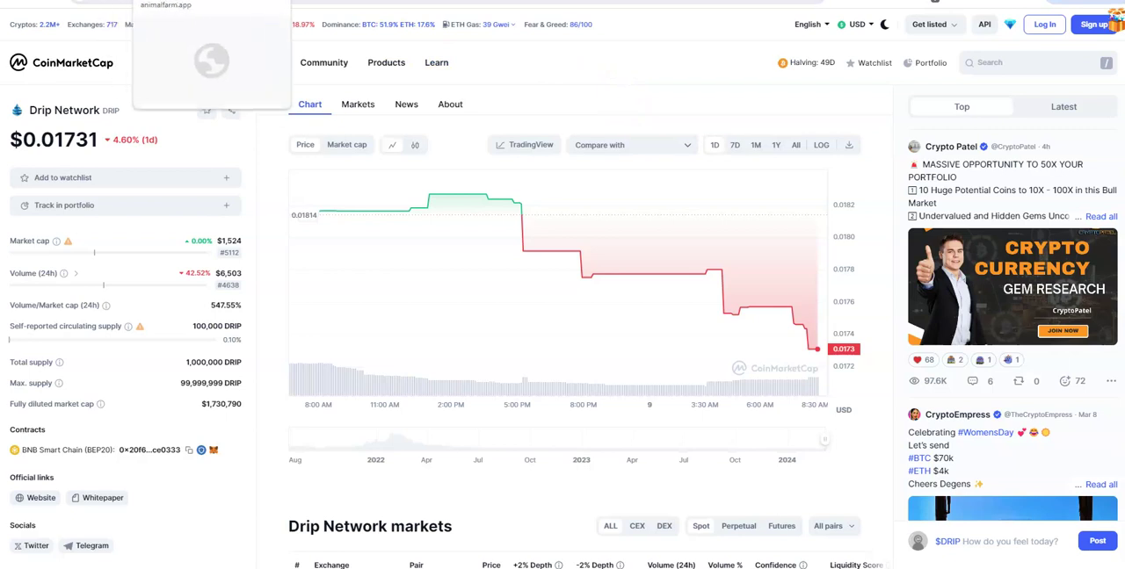
- Chart DRIP over 7D then 1M, inspect the February spike, try portfolio tracking, select its name
click(736, 148)
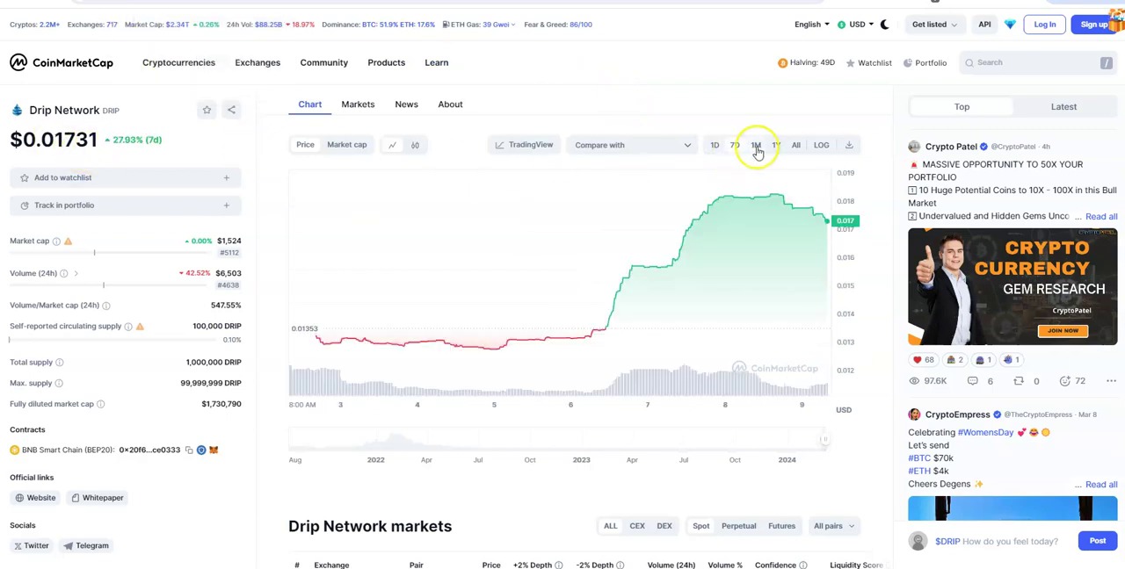
click(757, 147)
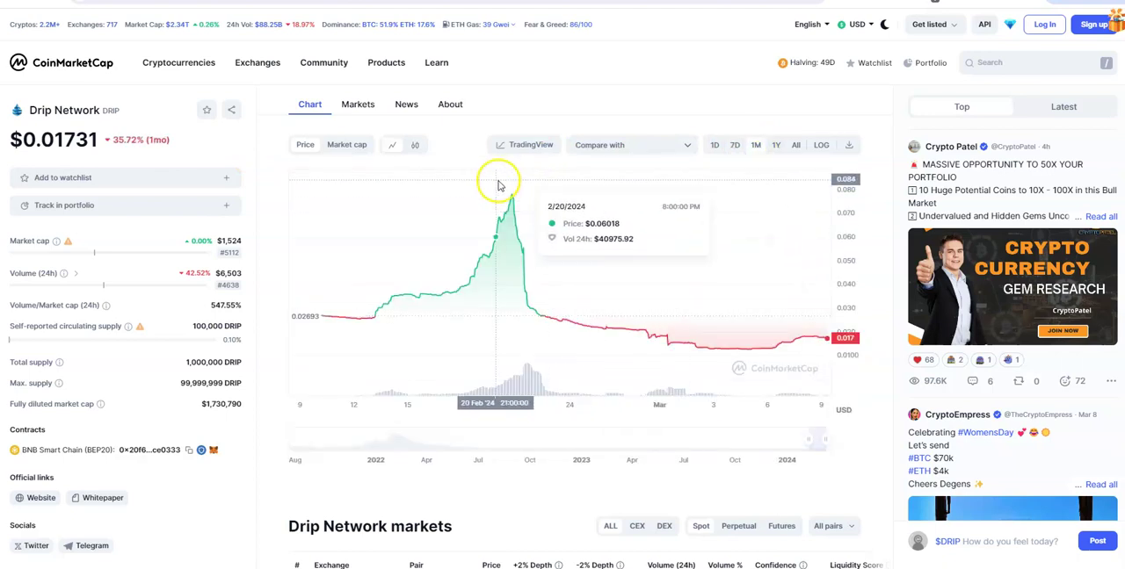
mouse_move(512, 195)
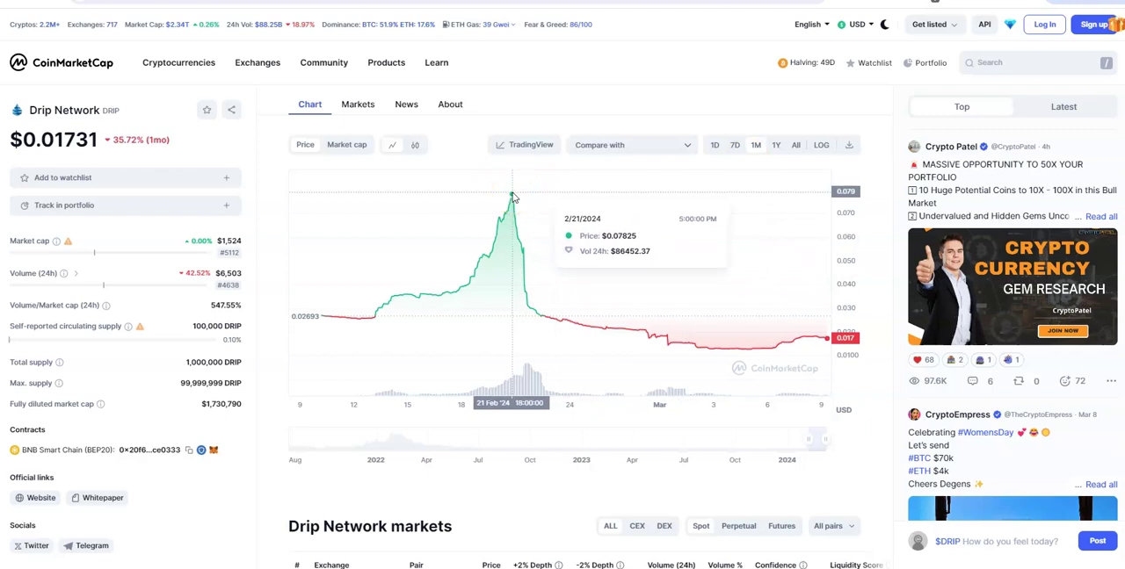
click(495, 207)
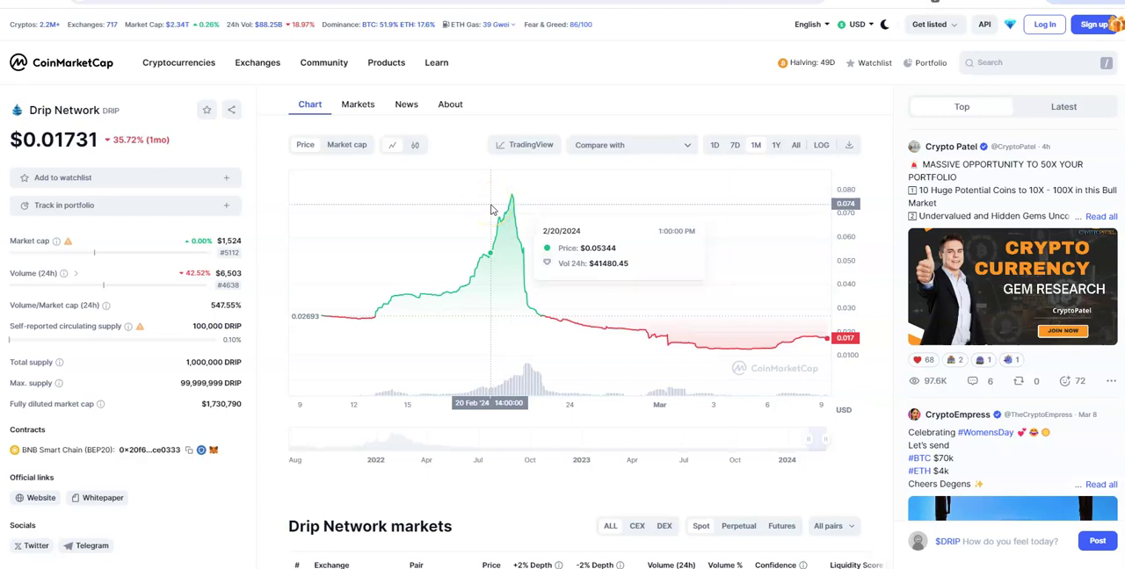
click(151, 204)
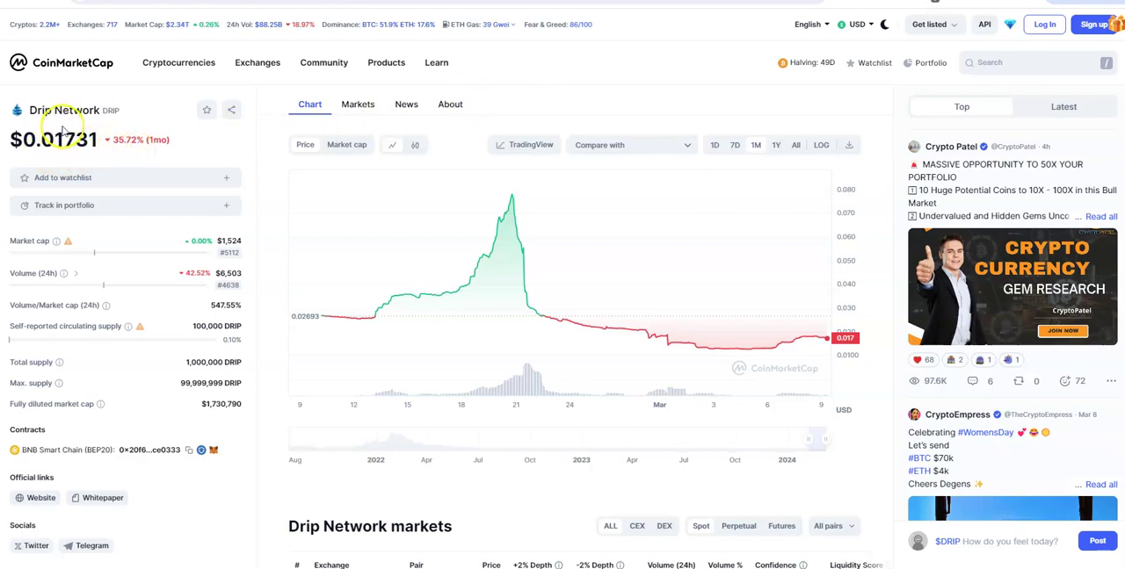
drag(99, 111, 23, 111)
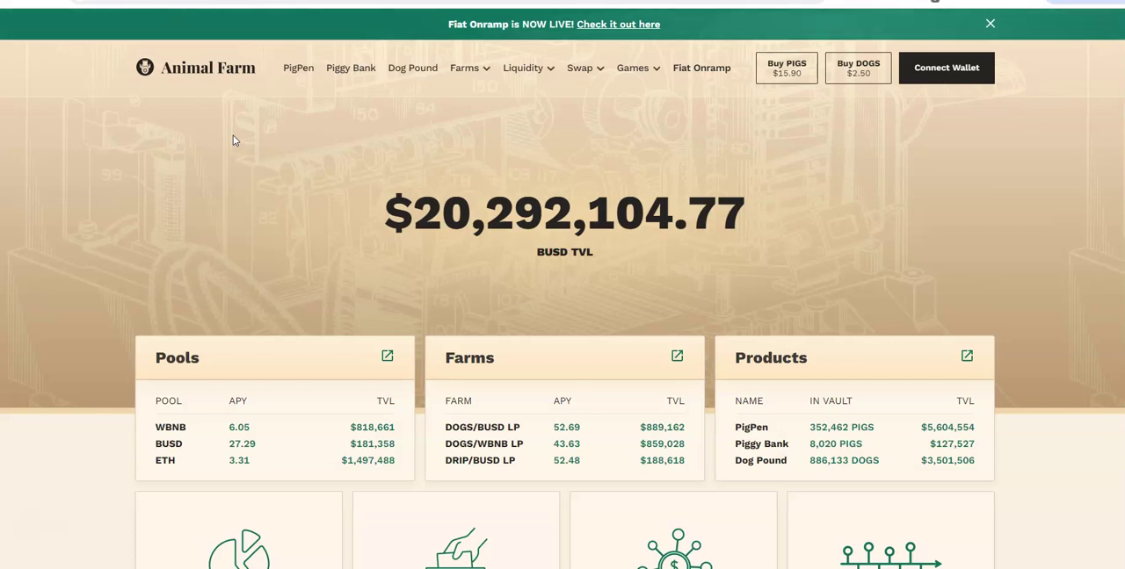
- Highlight Animal Farm's $20,292,104.77 BUSD TVL, then return to the CoinMarketCap AFP page
click(298, 198)
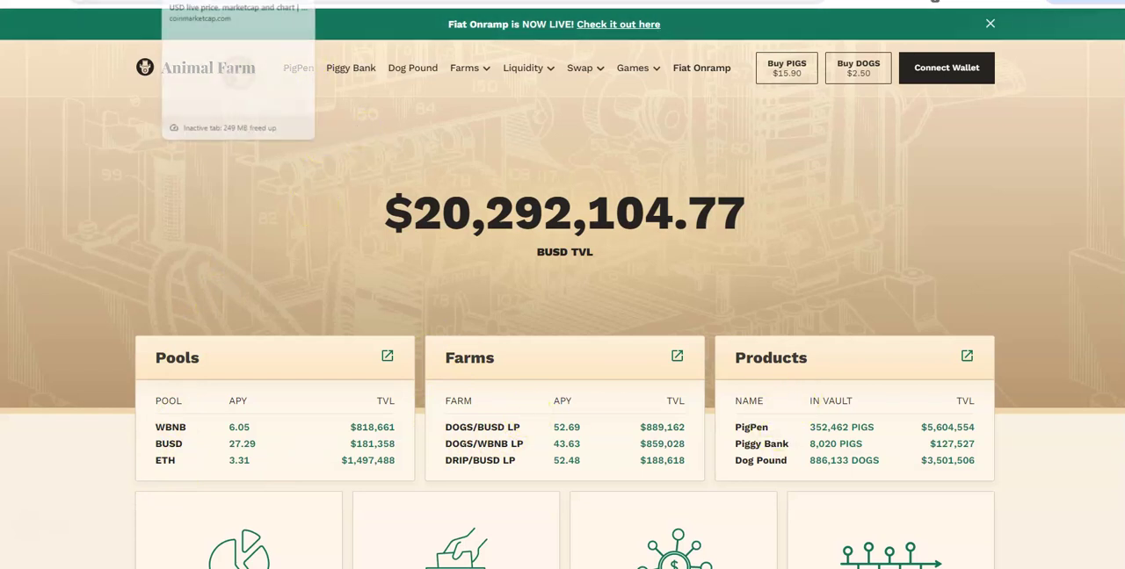
drag(413, 213, 745, 211)
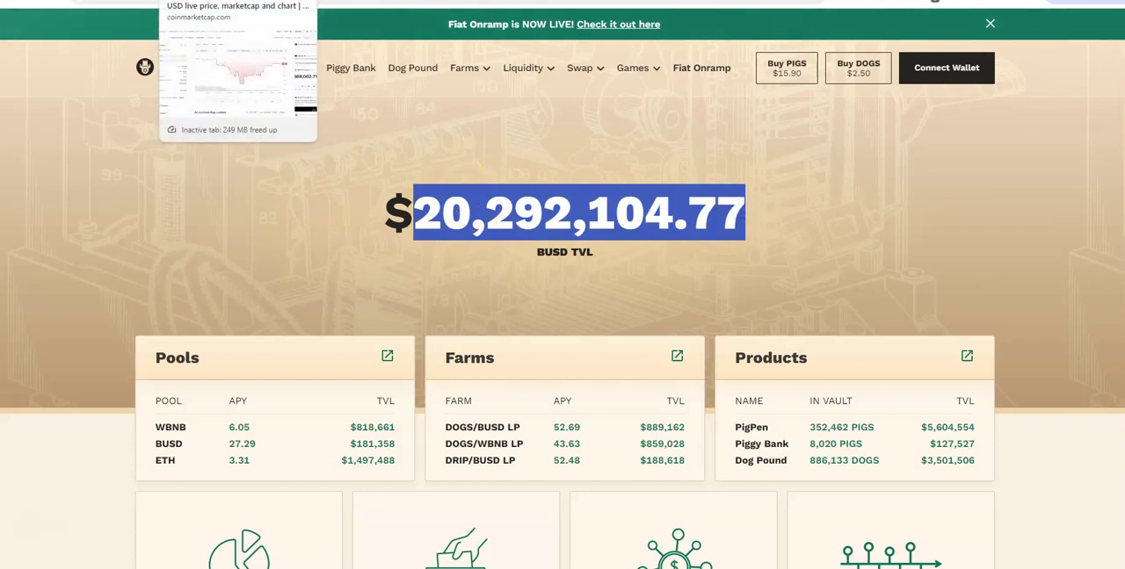
click(228, 0)
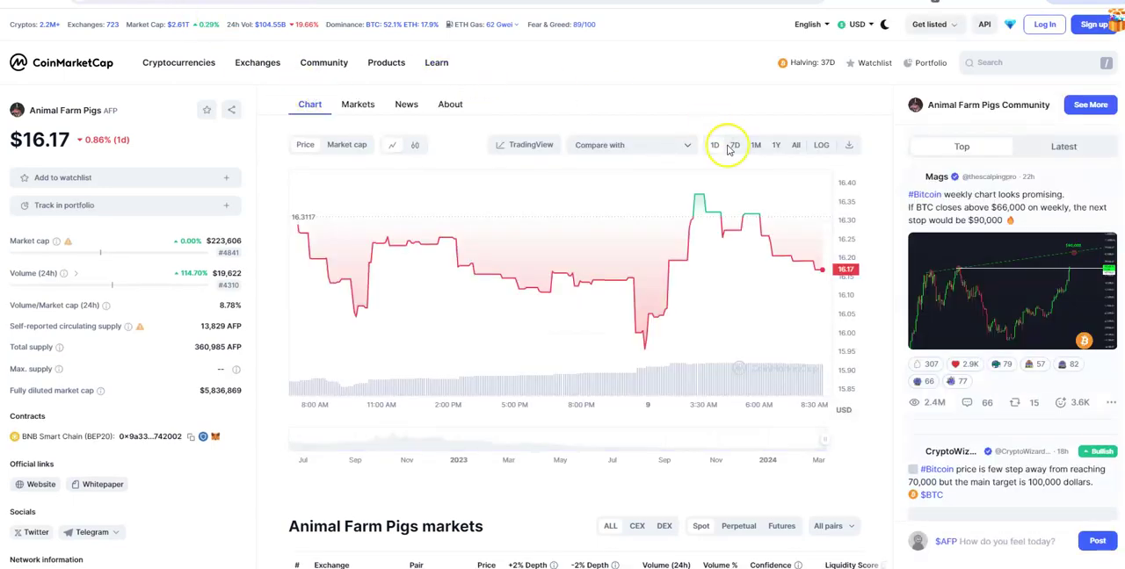
- Switch the Animal Farm Pigs (AFP) chart to the 7D range, then 1M
click(737, 146)
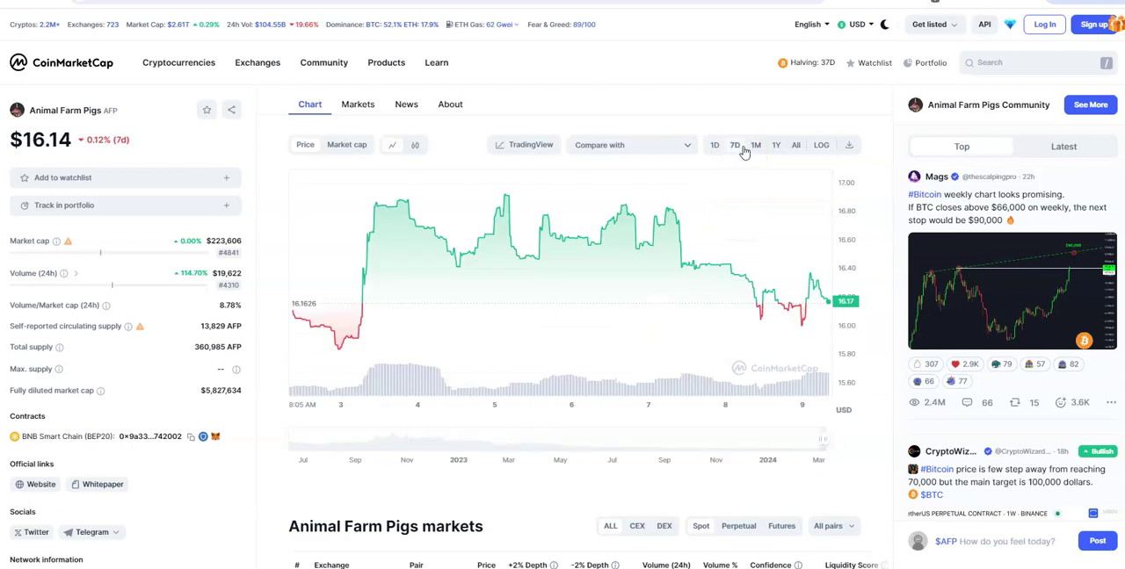
click(752, 149)
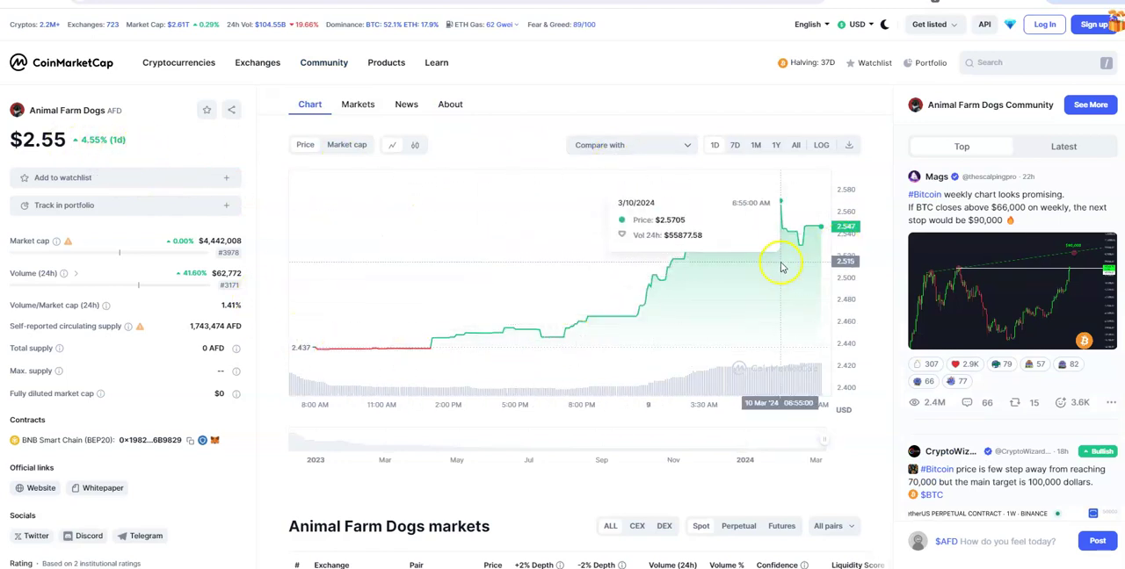
- Switch the Animal Farm Dogs (AFD) chart to 7D and 1M, then bring up the HEX window
click(738, 147)
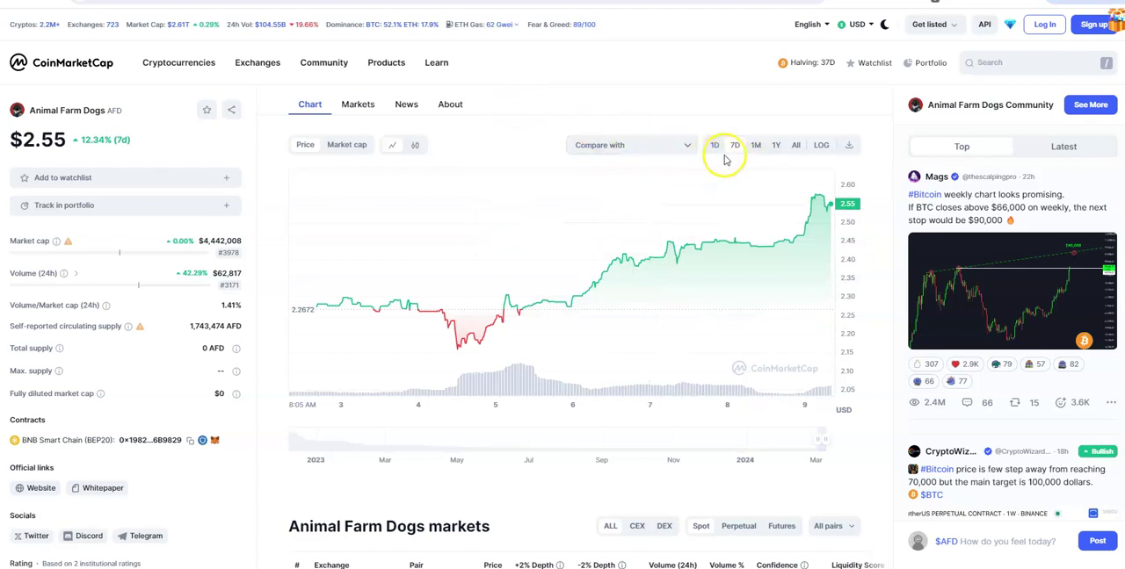
click(754, 149)
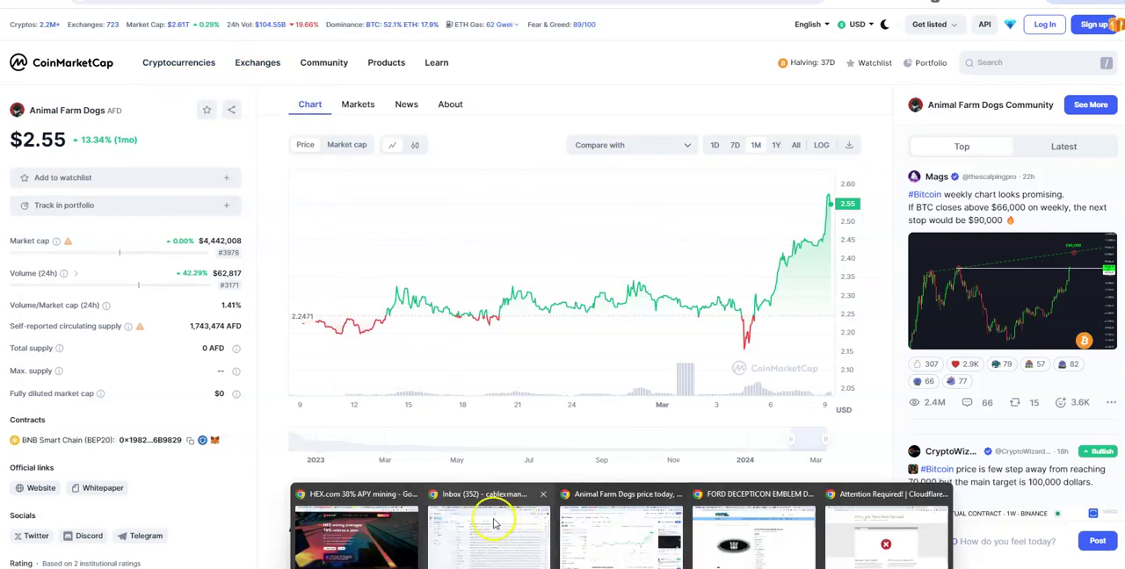
click(365, 510)
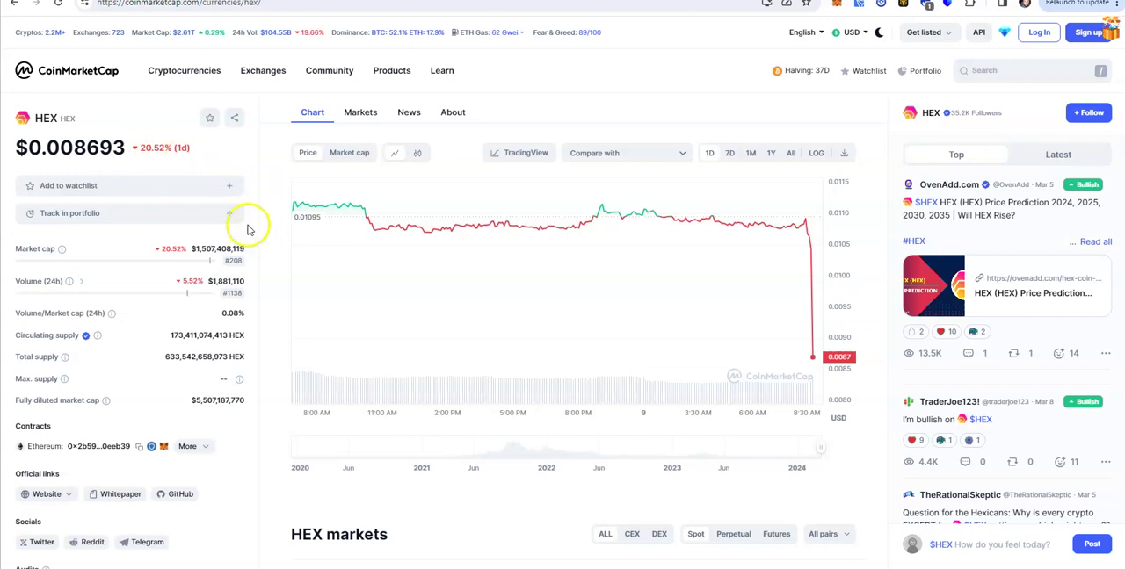
mouse_move(739, 228)
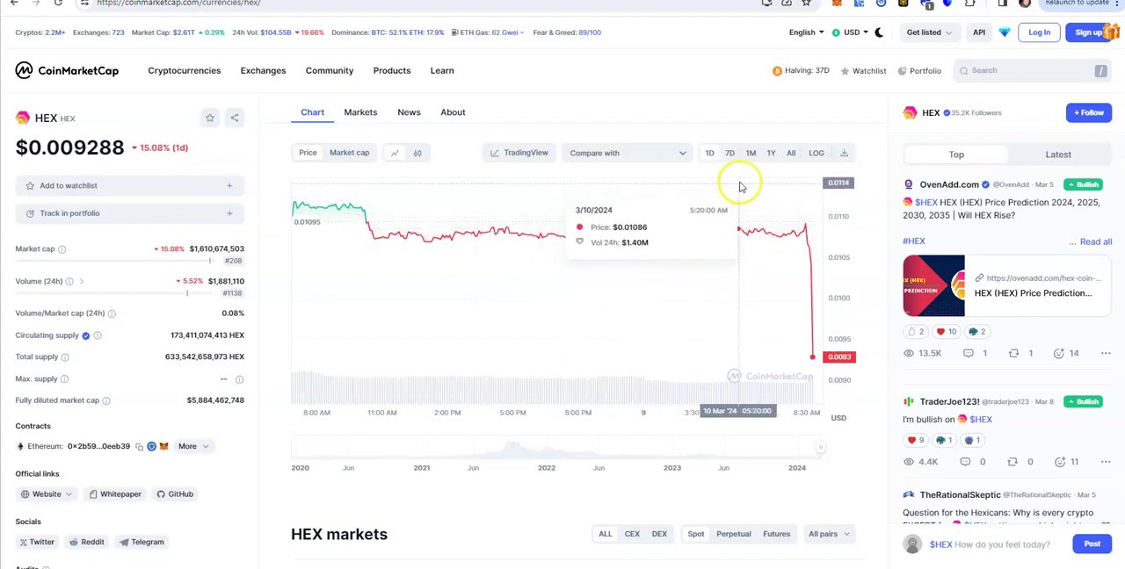
- Toggle the HEX chart between the 7D and 1D ranges twice
click(730, 157)
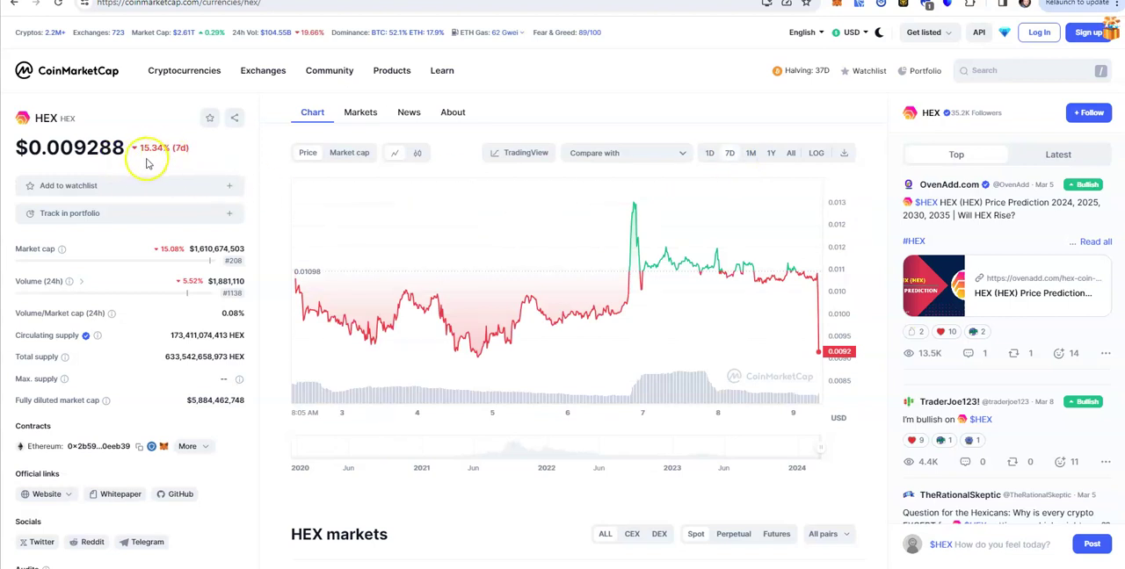
click(710, 154)
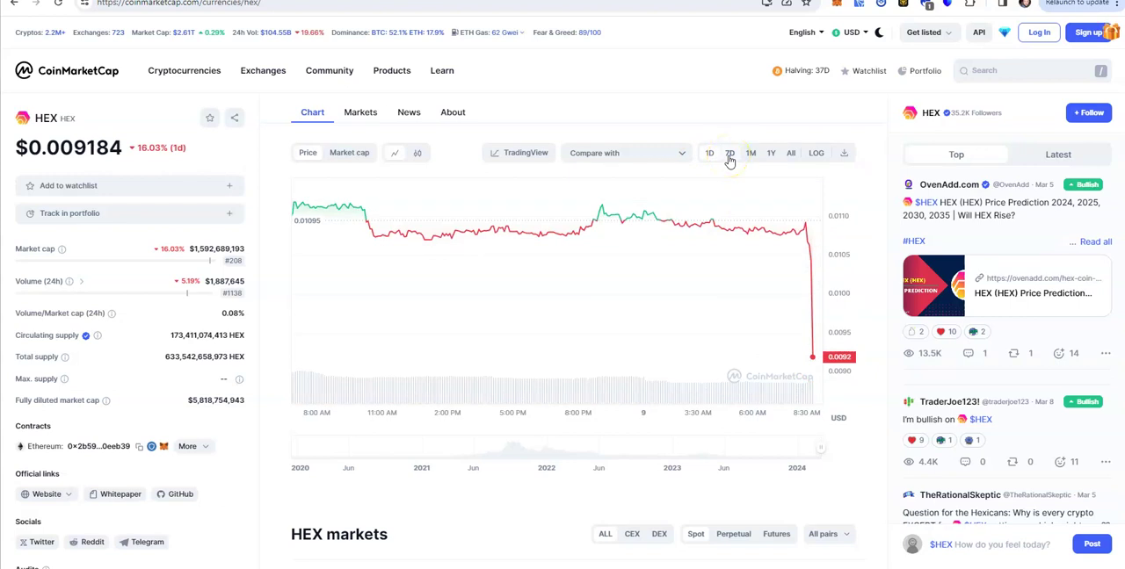
click(729, 155)
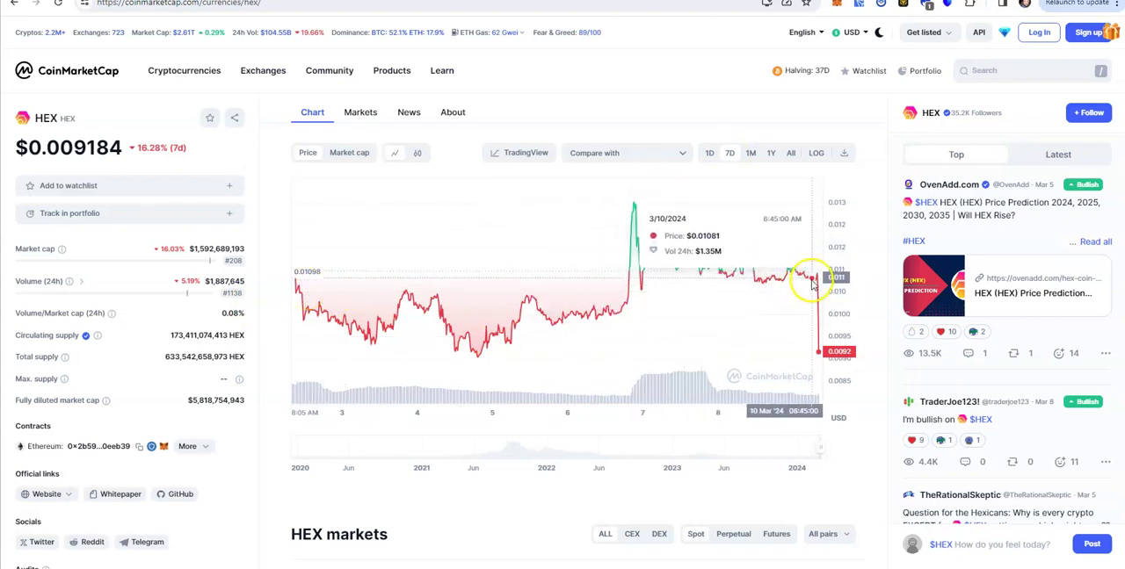
click(709, 154)
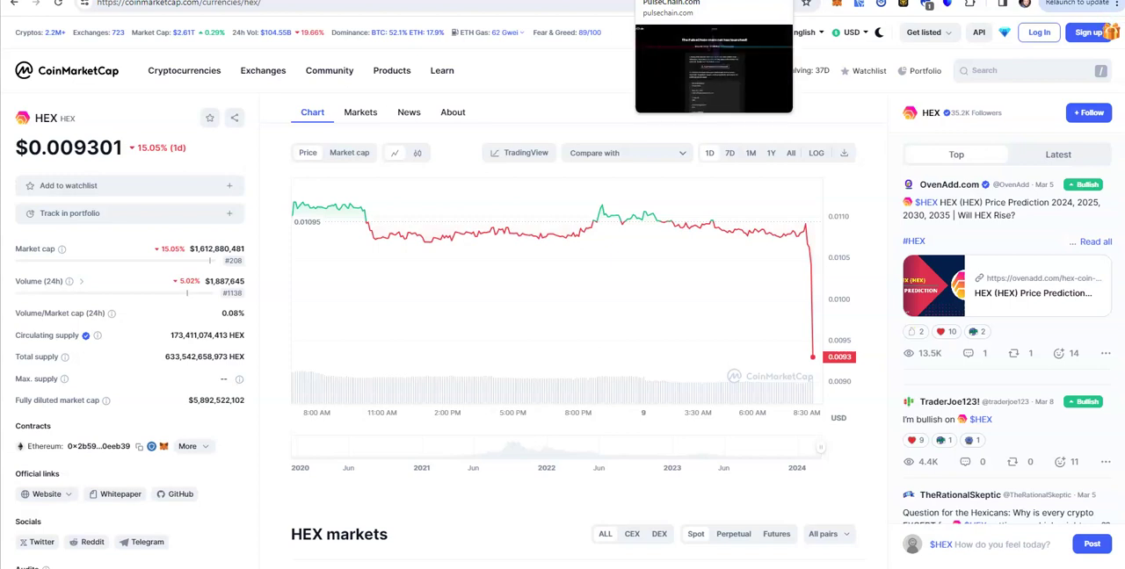
click(713, 0)
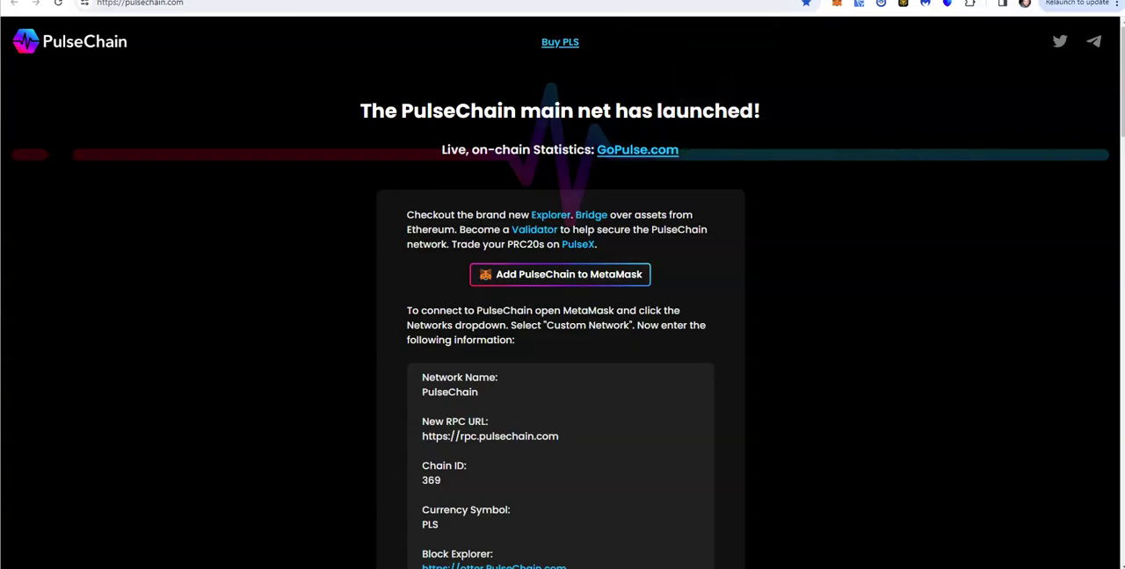
scroll(774, 220, down, 2)
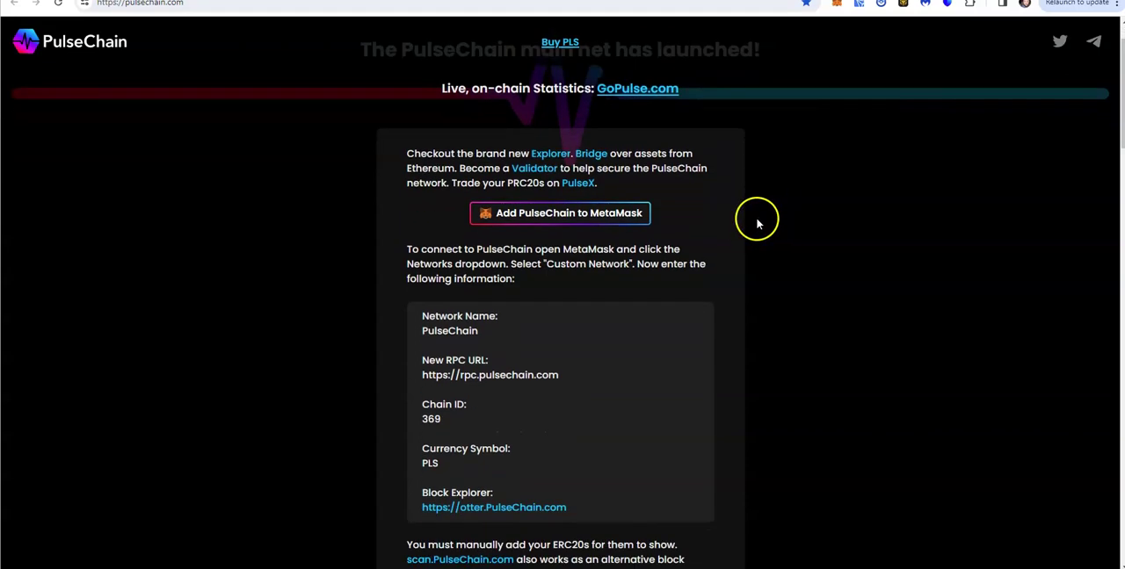
scroll(758, 223, down, 3)
scroll(756, 223, down, 3)
scroll(757, 223, down, 3)
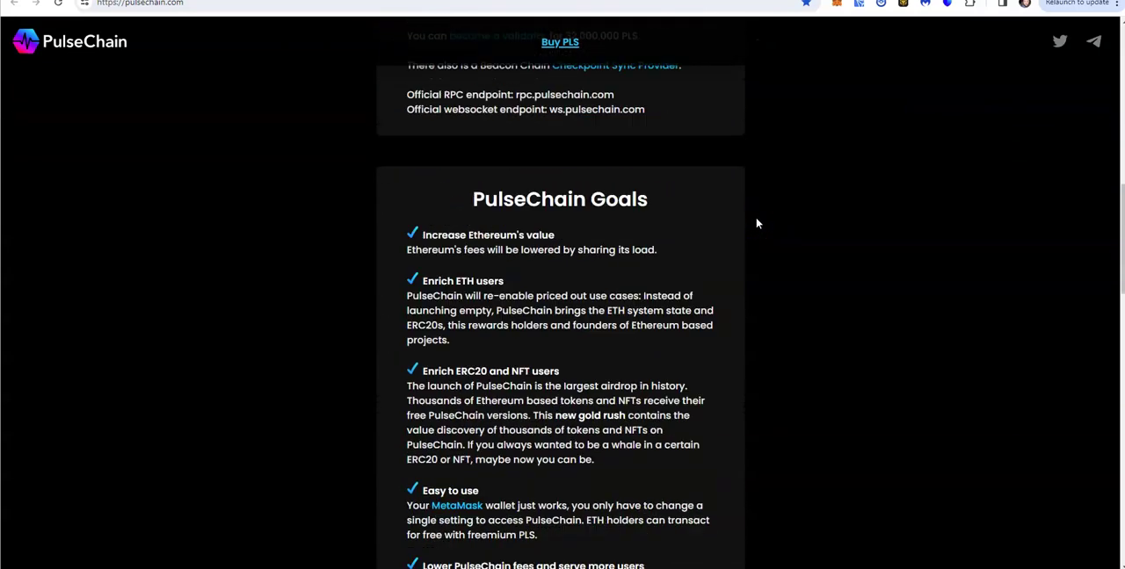
scroll(756, 223, down, 2)
scroll(754, 224, down, 2)
scroll(754, 224, down, 1)
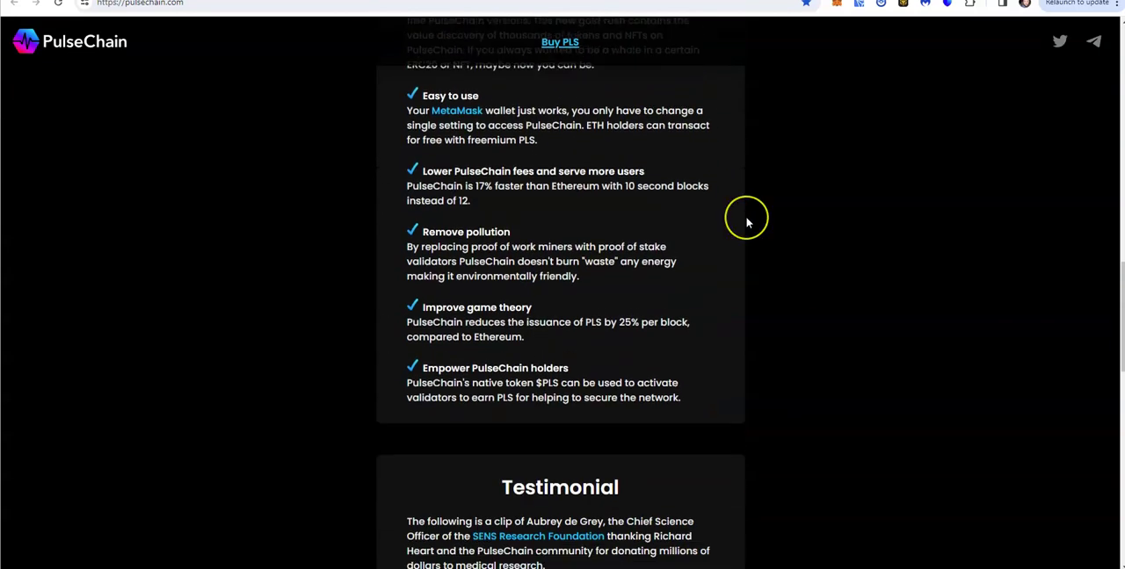
scroll(749, 220, down, 4)
scroll(747, 224, up, 2)
scroll(747, 223, up, 2)
scroll(747, 223, up, 1)
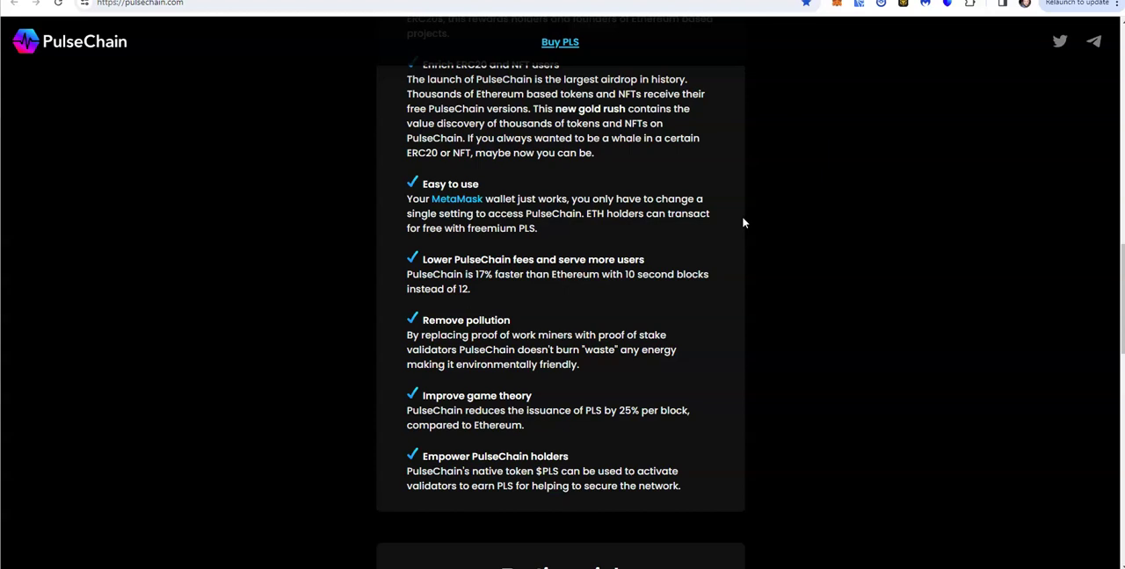
click(492, 291)
click(757, 189)
scroll(731, 194, up, 2)
scroll(730, 197, up, 3)
scroll(728, 198, up, 2)
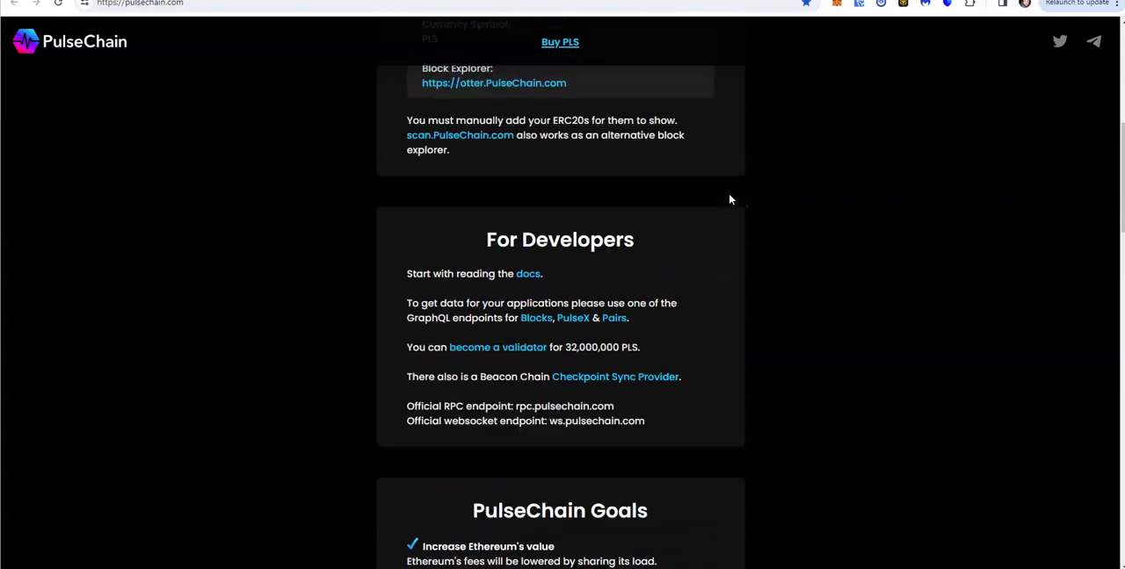
scroll(717, 199, up, 3)
scroll(715, 201, up, 2)
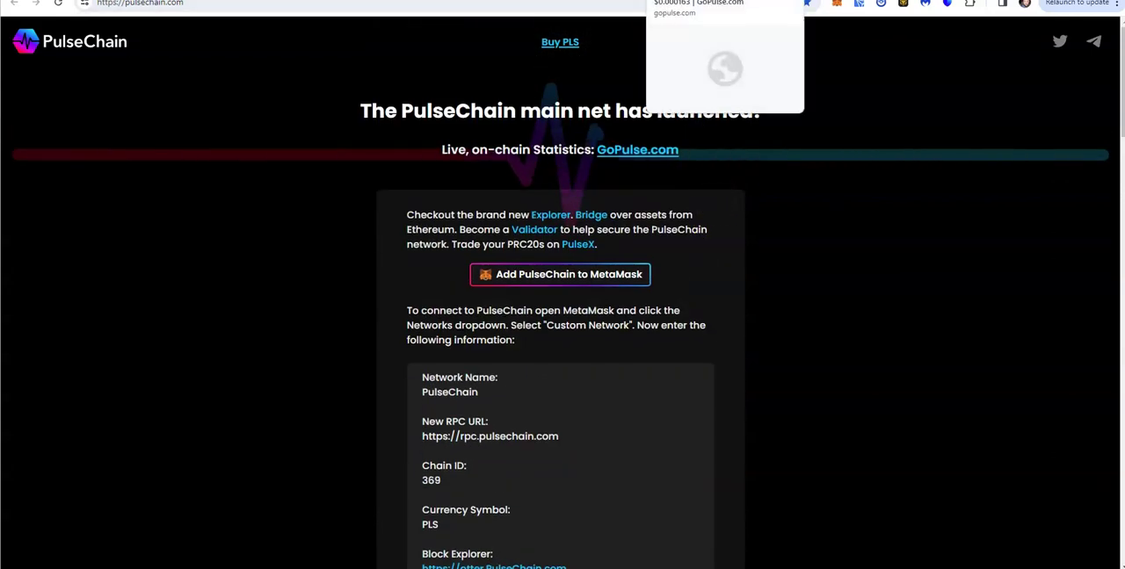
- Switch to the gopulse.com tab and reload it so the stats render fully
click(694, 0)
click(57, 4)
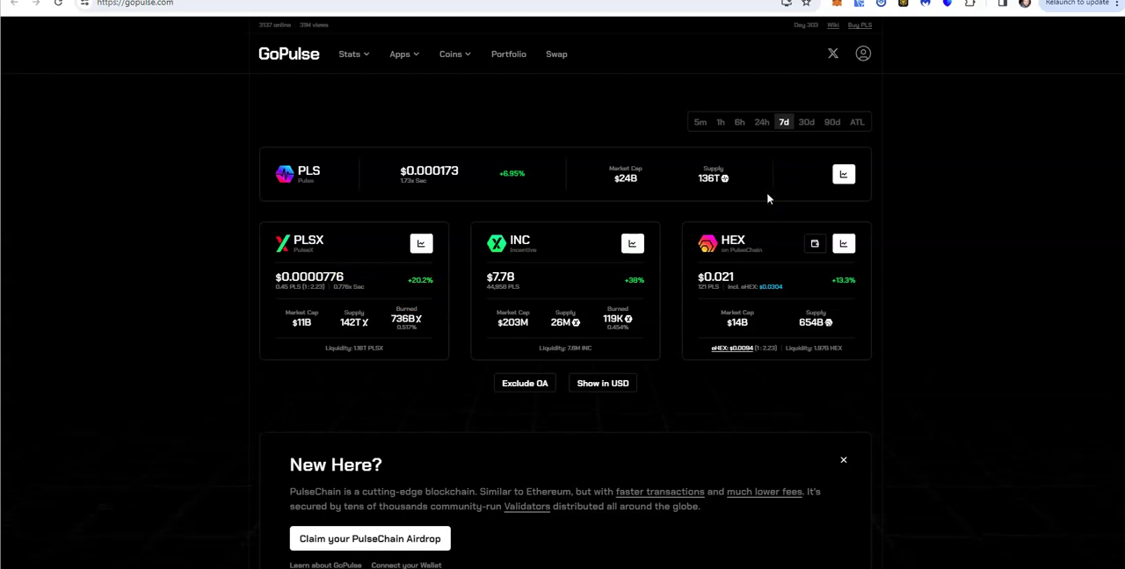
click(856, 124)
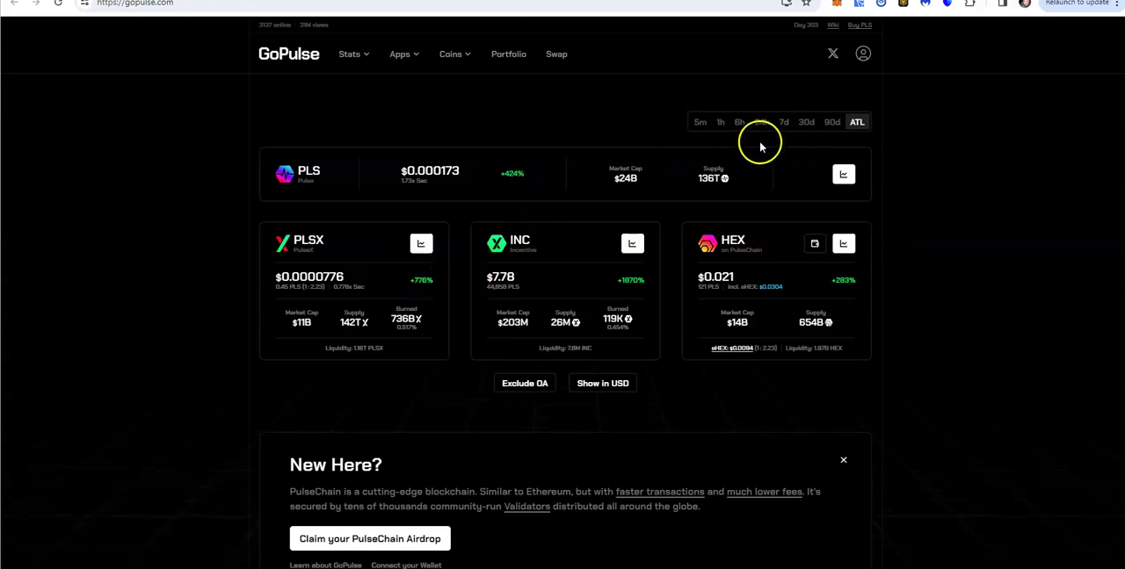
click(787, 126)
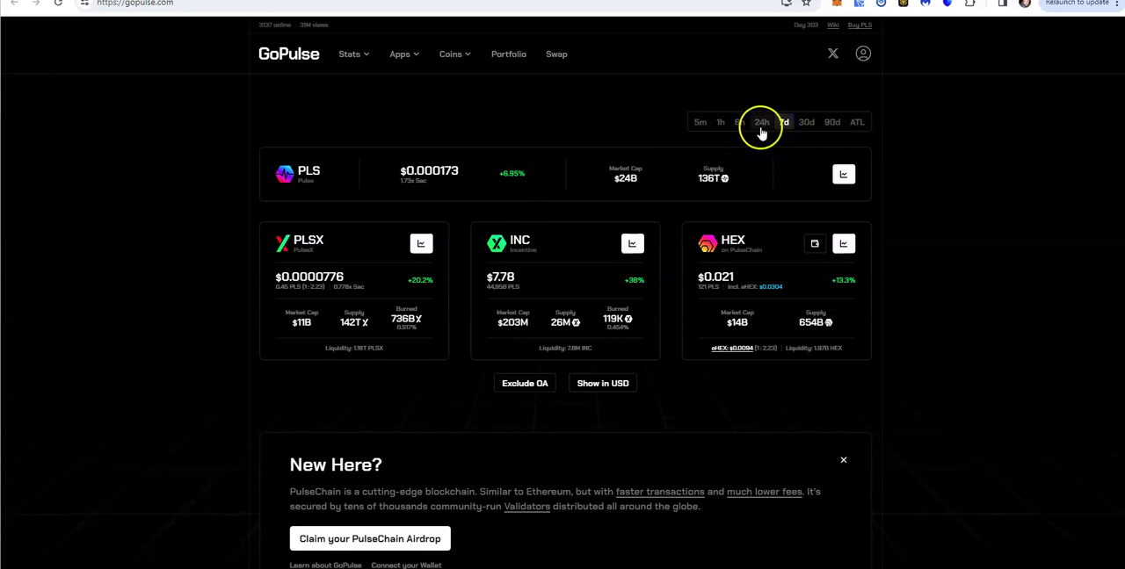
click(762, 128)
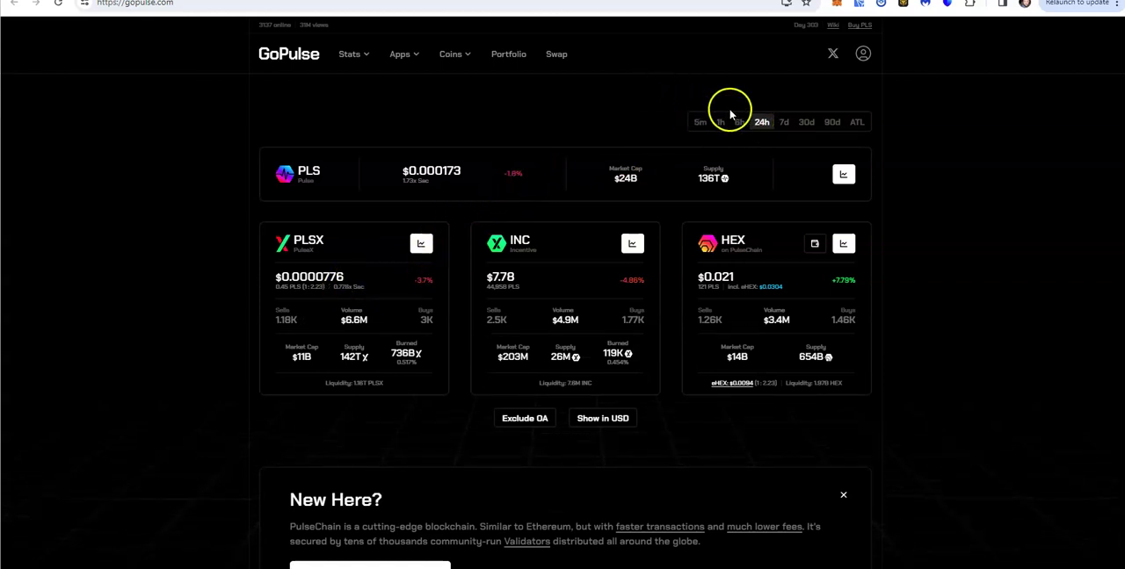
click(785, 123)
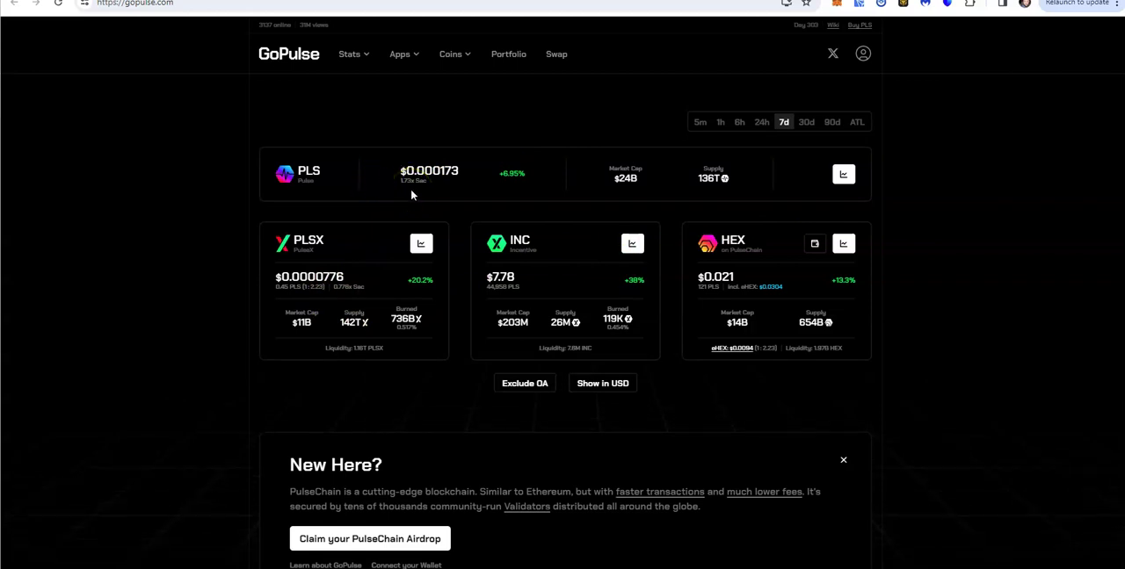
click(422, 191)
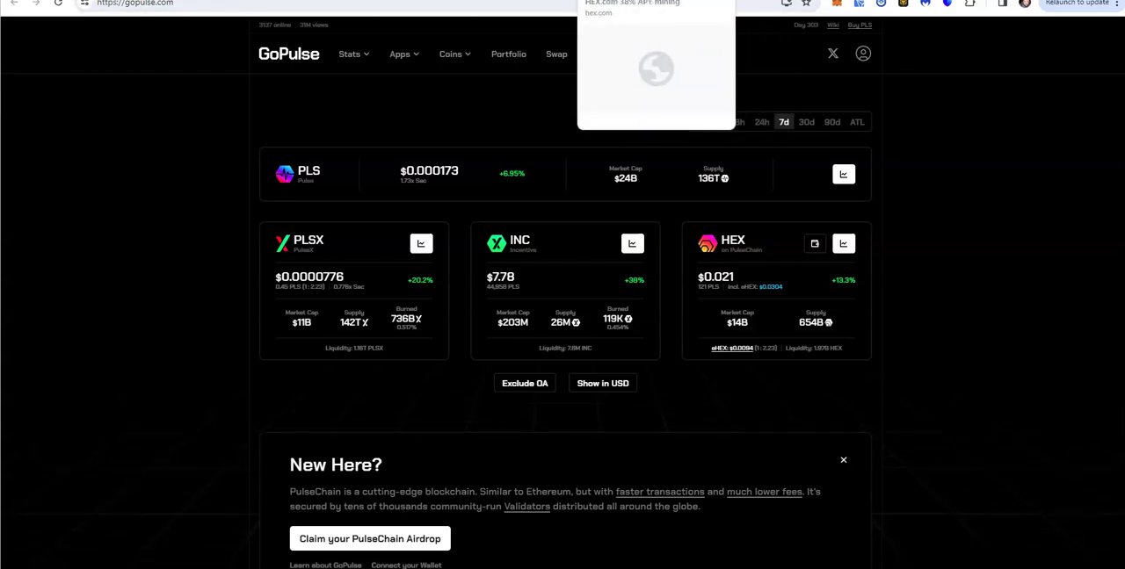
- Switch to the CoinMarketCap HEX tab, now showing $0.008767, down 19.91%
click(615, 0)
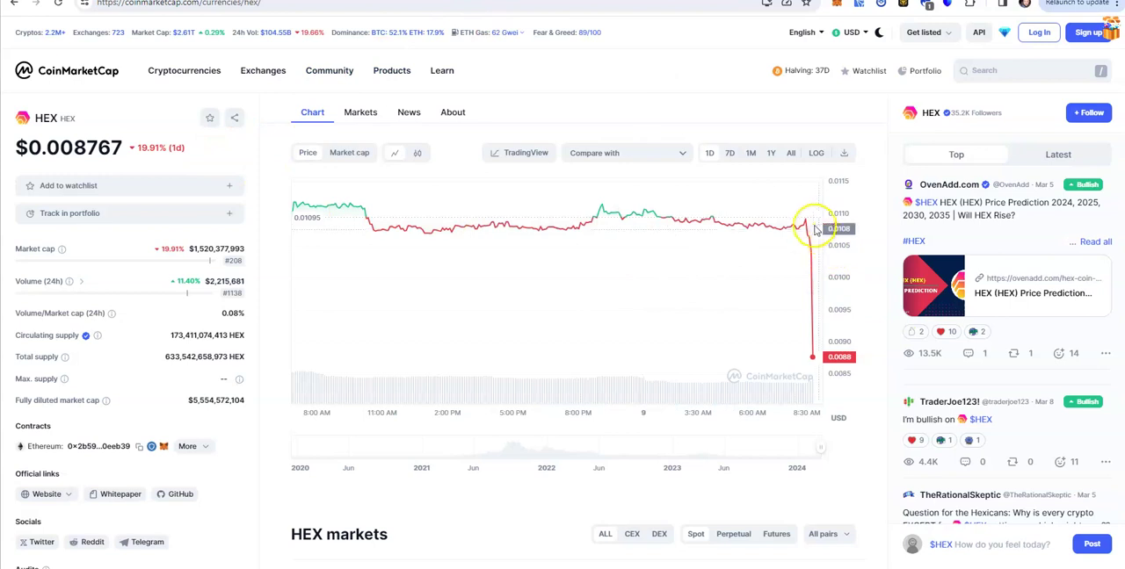
mouse_move(812, 356)
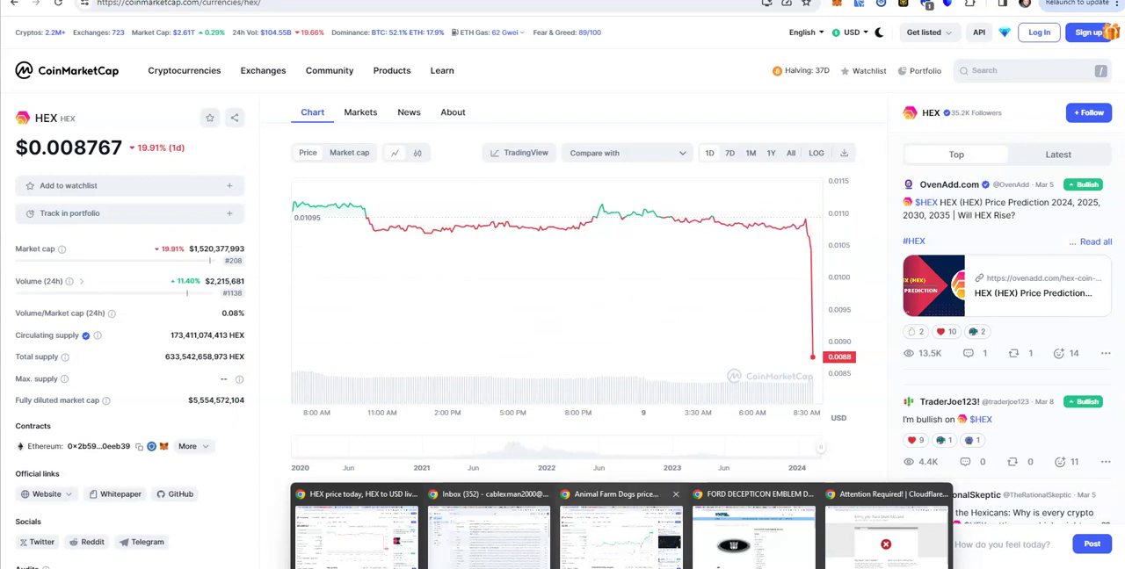
- Go via the Animal Farm Dogs page to the Drip Network page and deselect its title
click(608, 494)
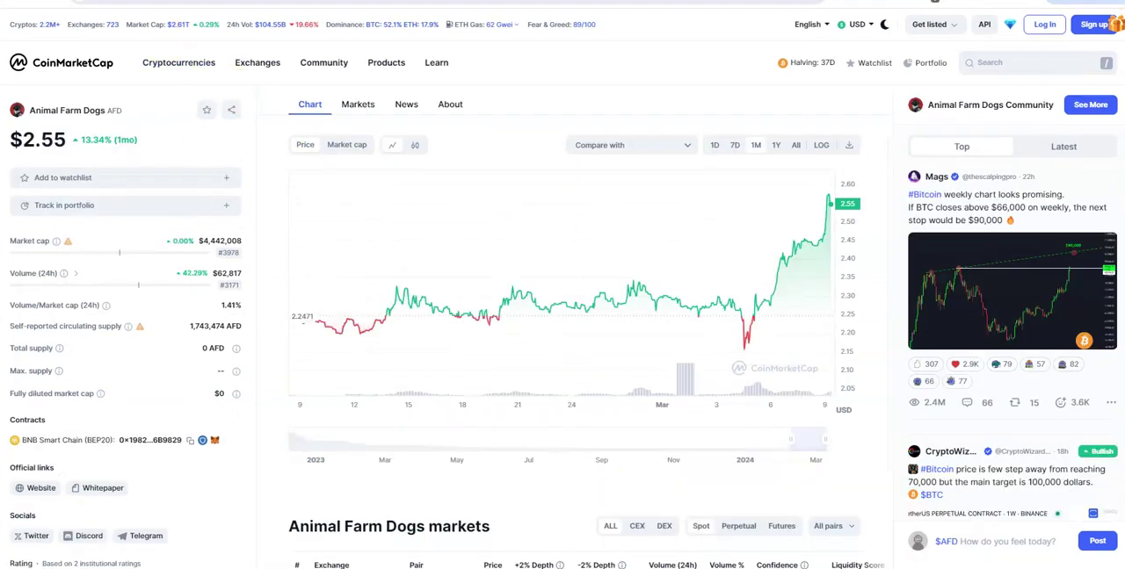
click(158, 1)
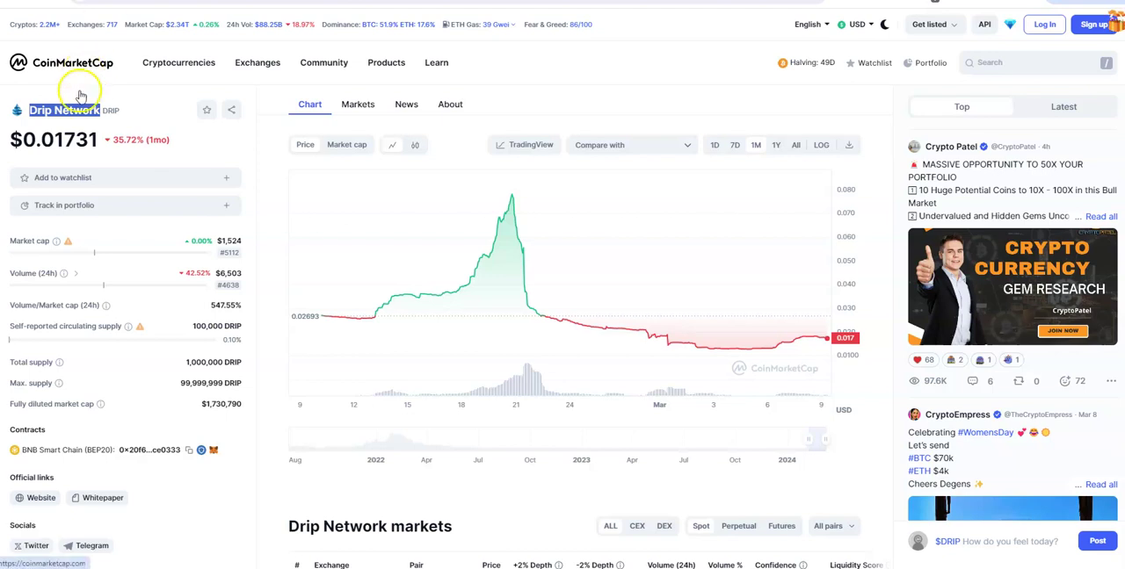
click(263, 172)
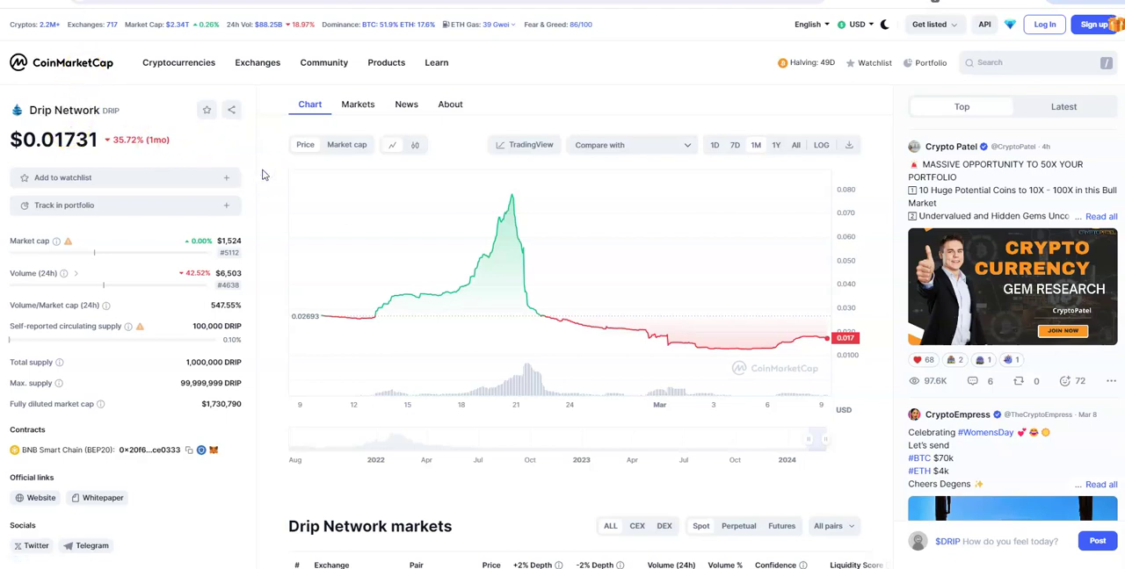